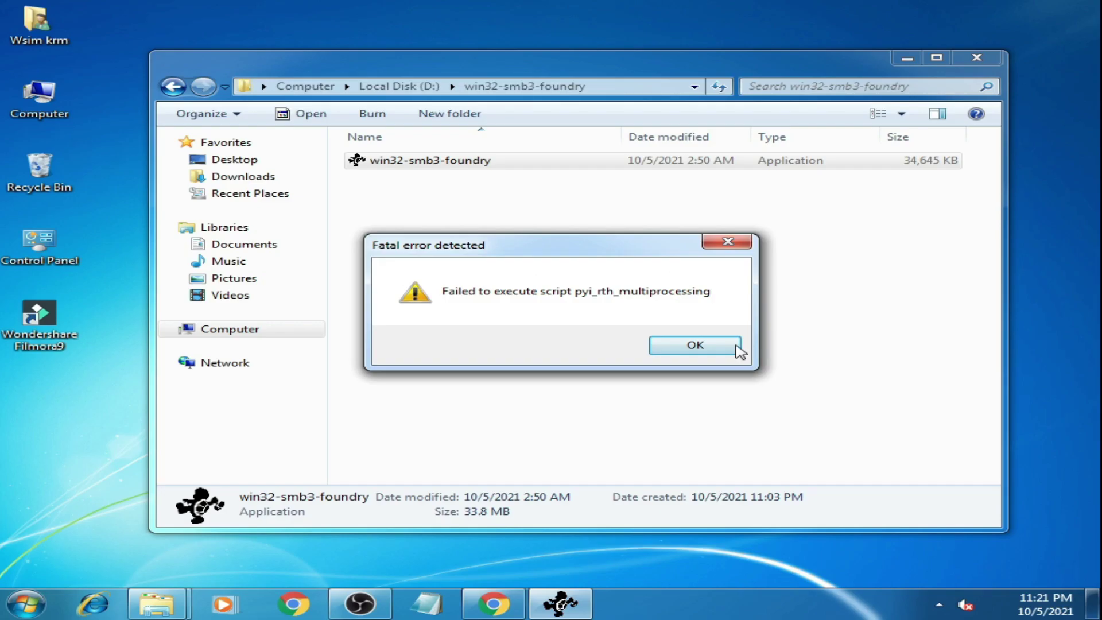
Relaunch win32-smb3-foundry, watch it fail again, and dismiss the fatal error message.
click(695, 347)
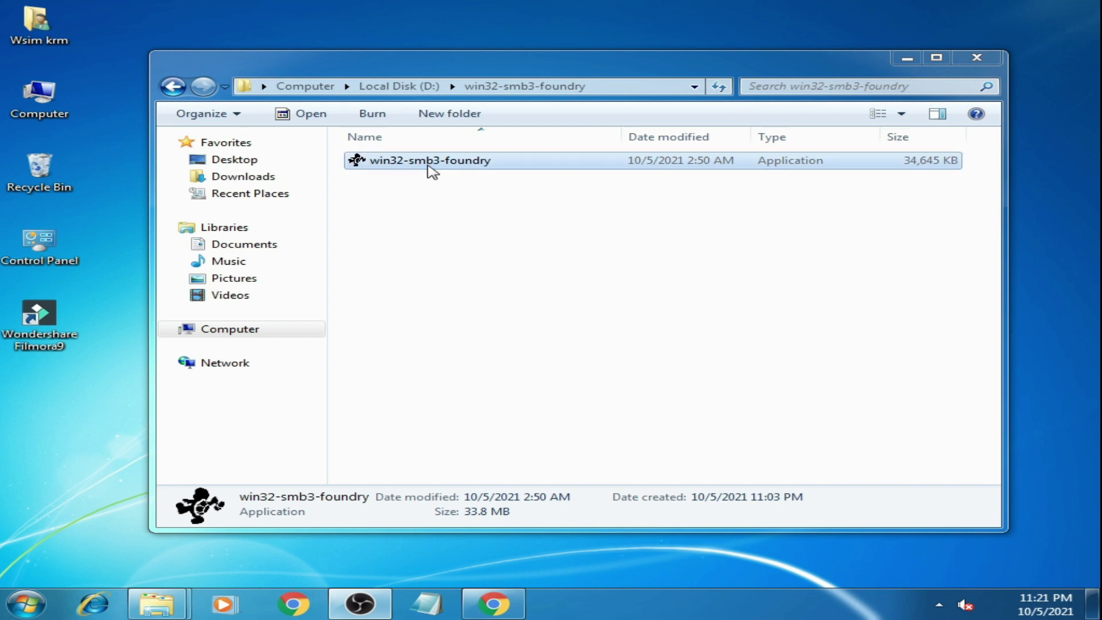
right_click(405, 168)
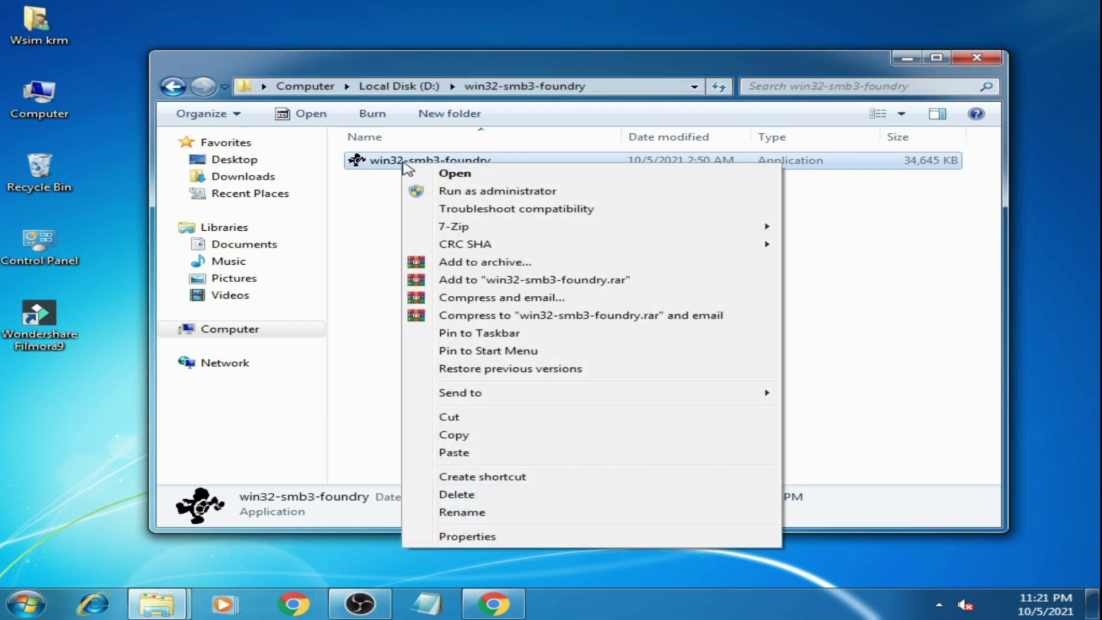
click(448, 177)
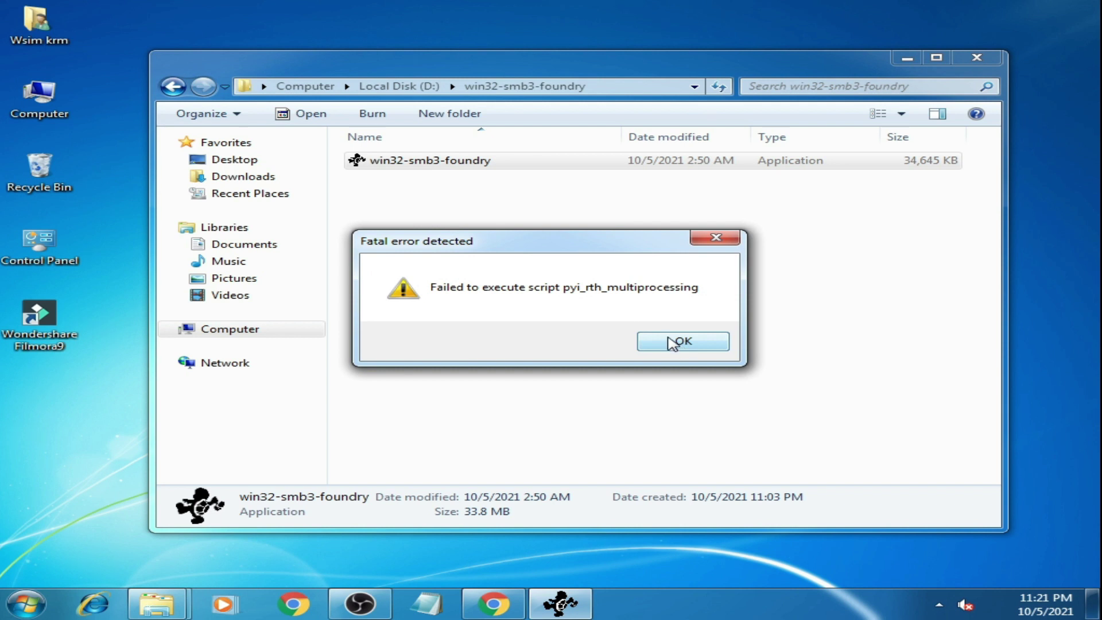
click(670, 342)
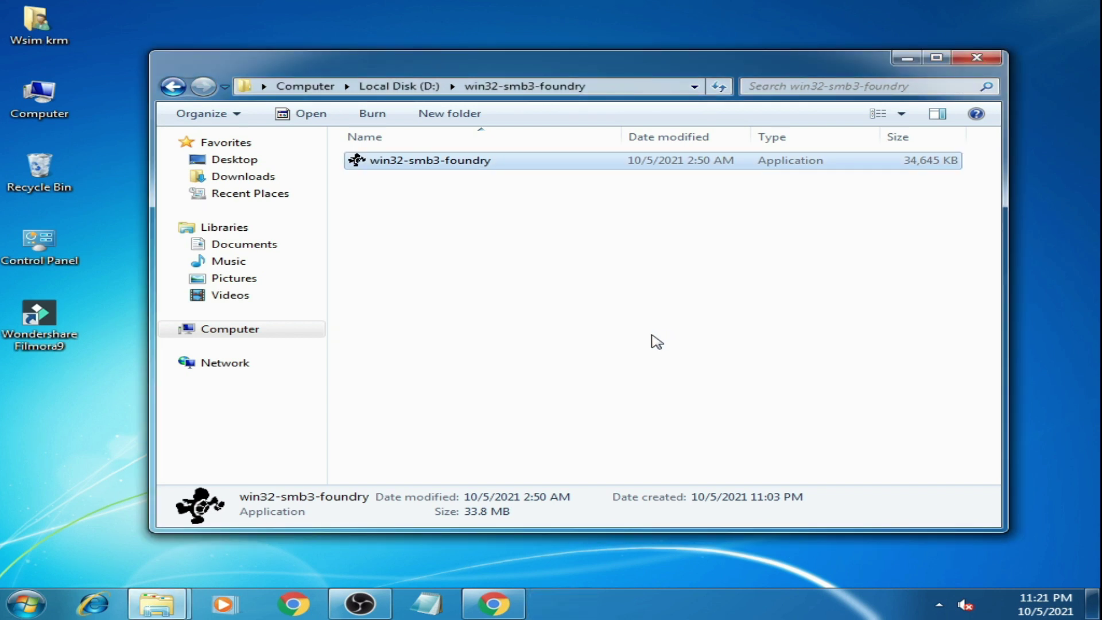
Bring the update packages folder forward and move it aside to reveal the app folder.
click(158, 603)
click(371, 498)
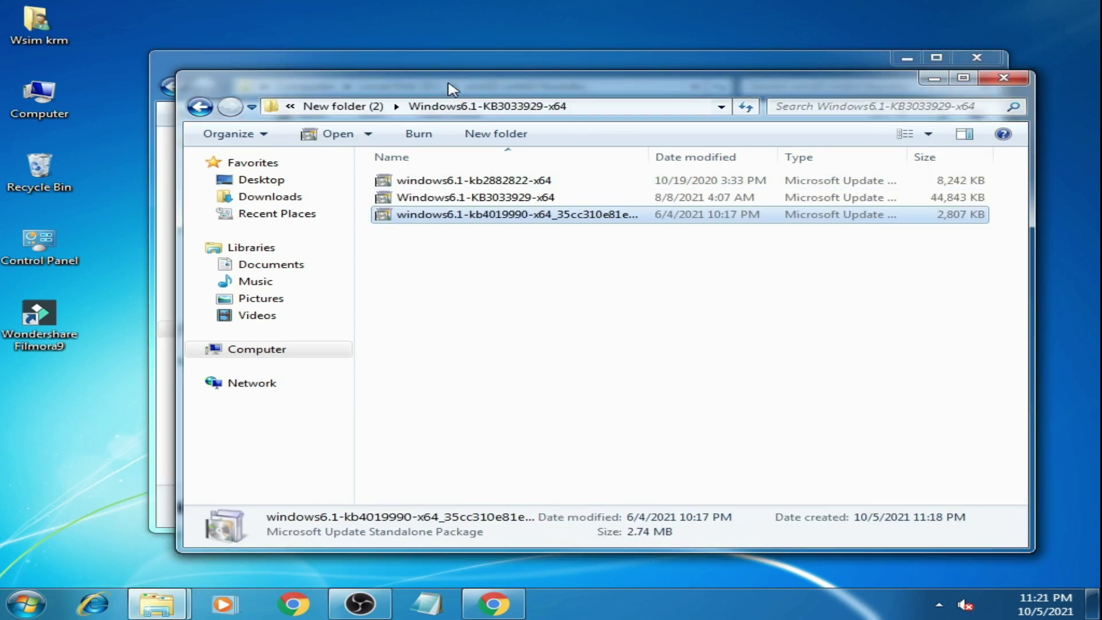
mouse_move(432, 90)
mouse_down()
mouse_move(606, 160)
mouse_move(777, 125)
mouse_up()
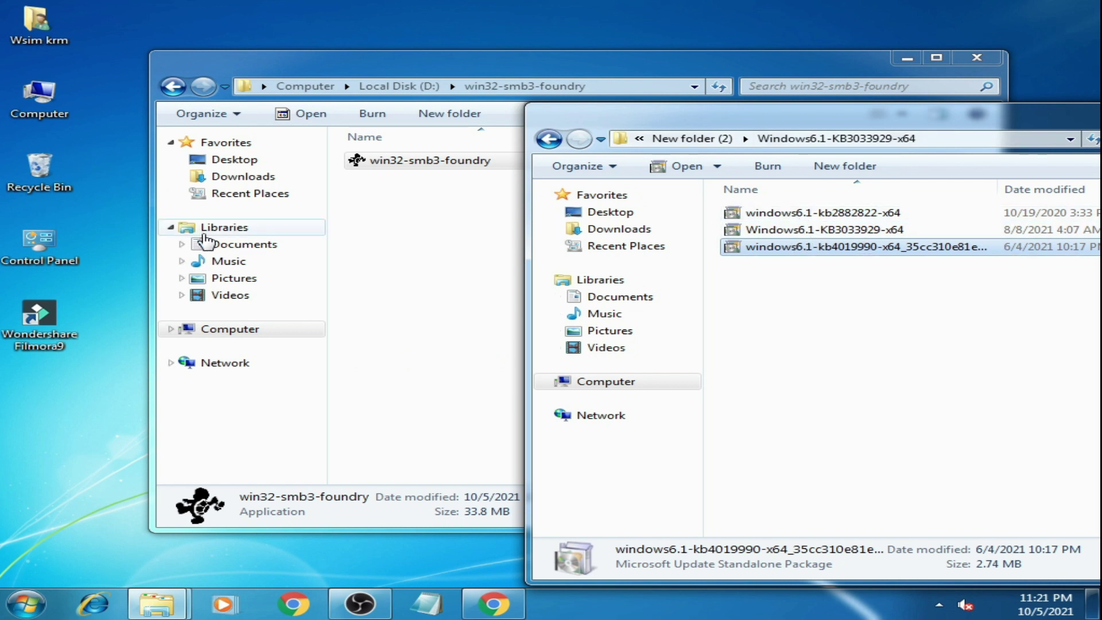
View Computer's system properties confirming Windows 7 Professional SP1 64-bit, then close them.
double_click(37, 99)
right_click(433, 301)
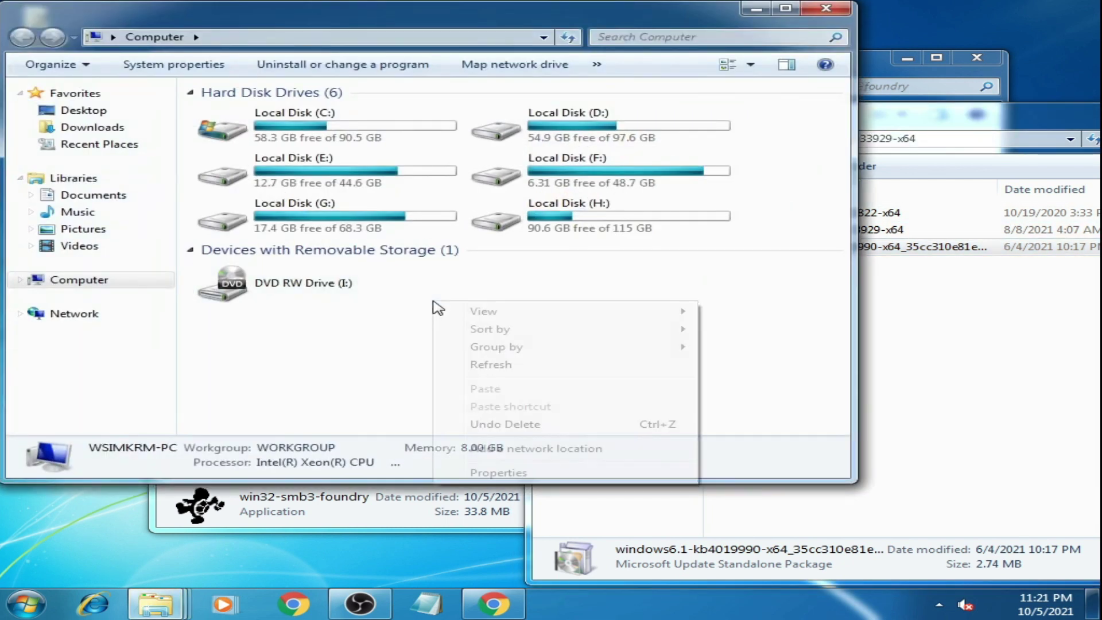
click(352, 336)
right_click(476, 336)
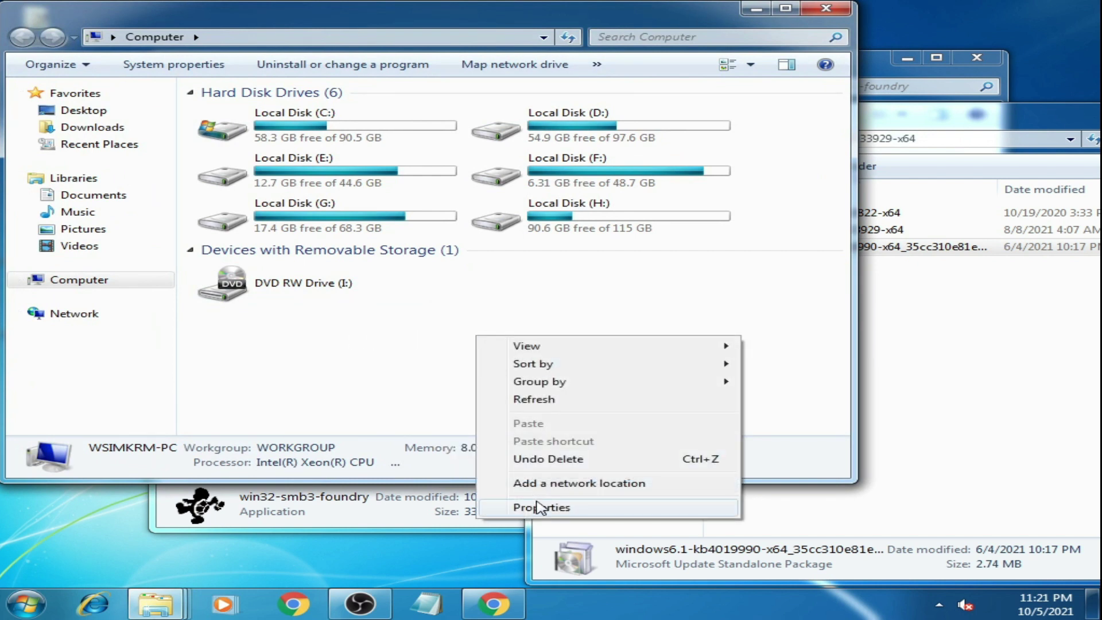
click(525, 509)
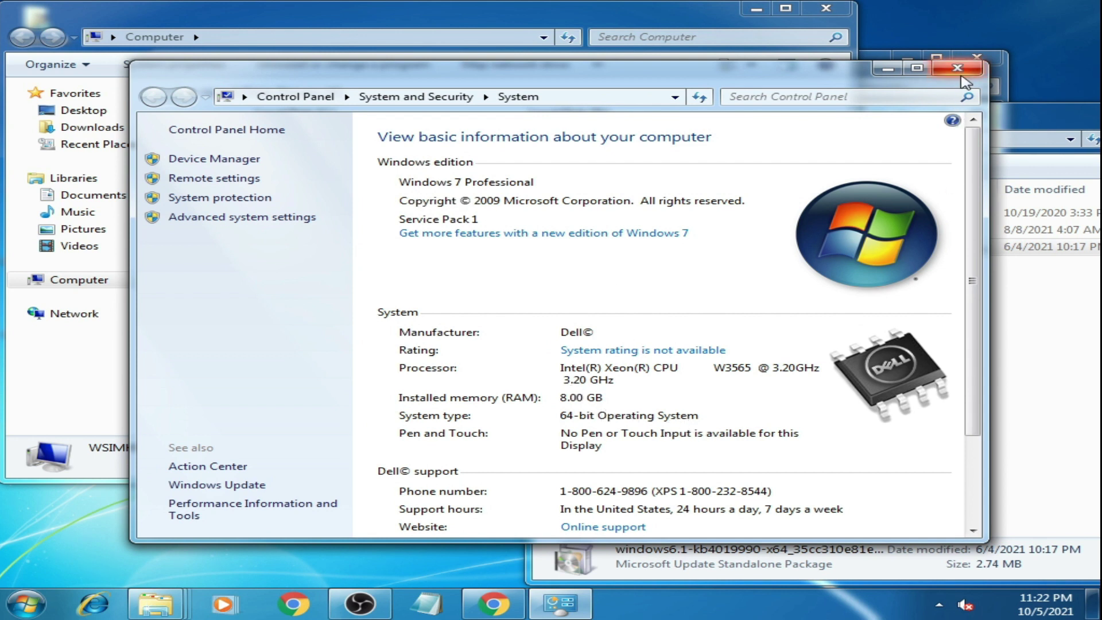
click(960, 74)
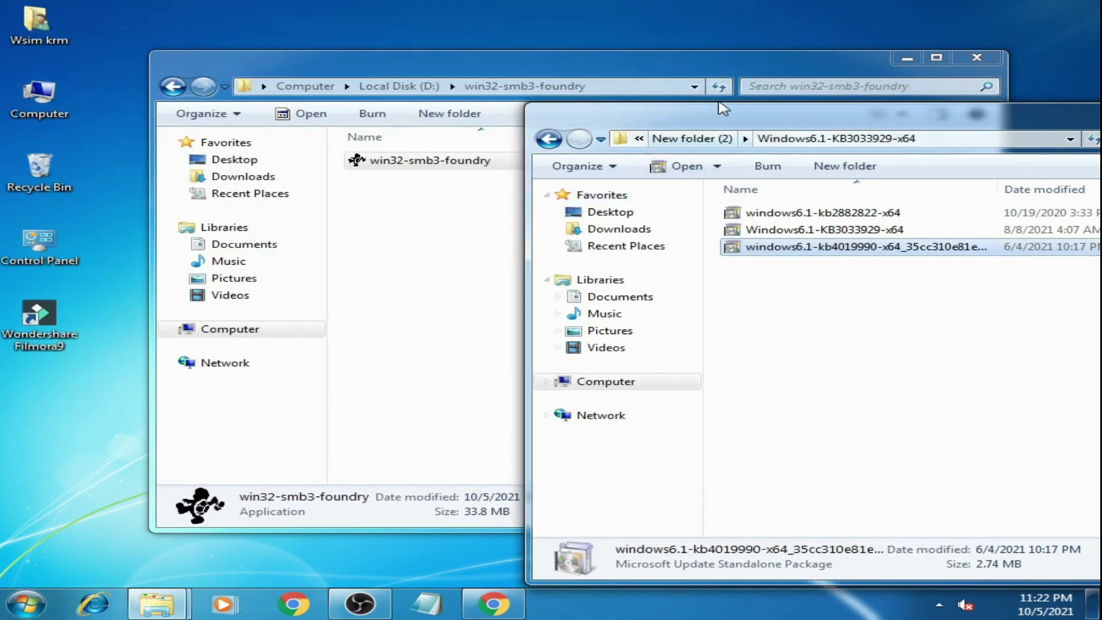
Run windows6.1-kb2882822-x64, confirm installing KB2882822, and close the completion notice.
drag(721, 104, 711, 47)
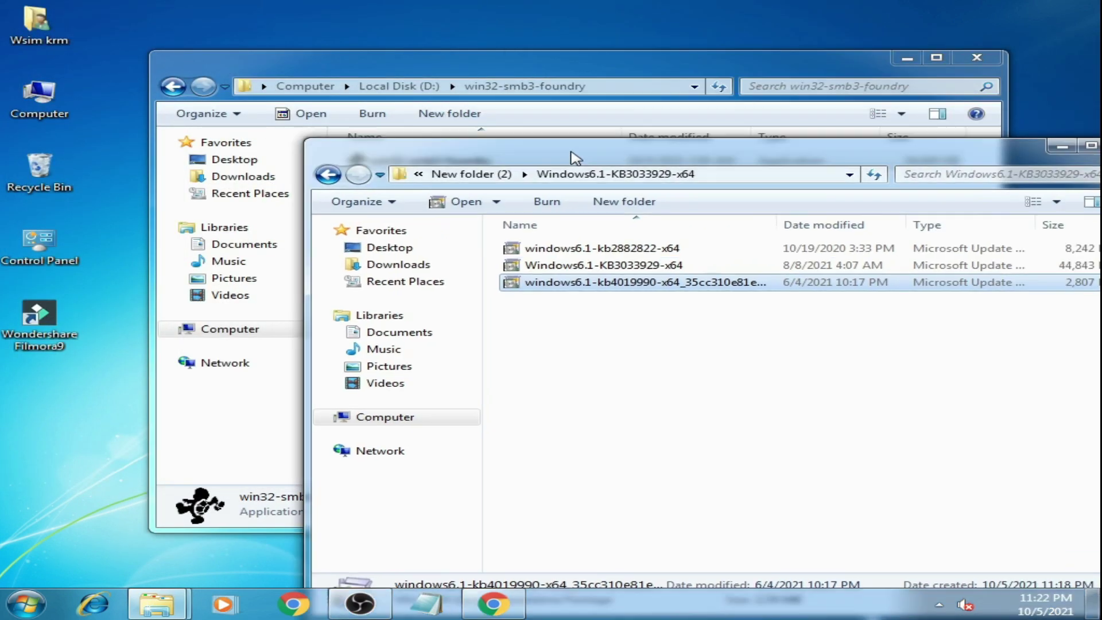
drag(783, 66, 521, 147)
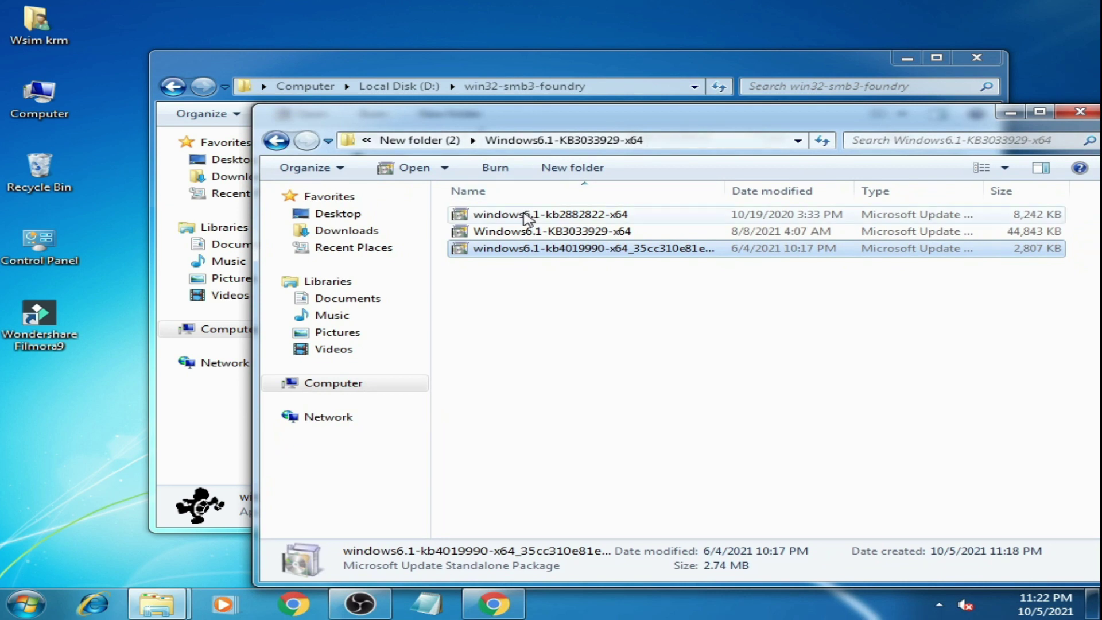
right_click(532, 217)
click(576, 221)
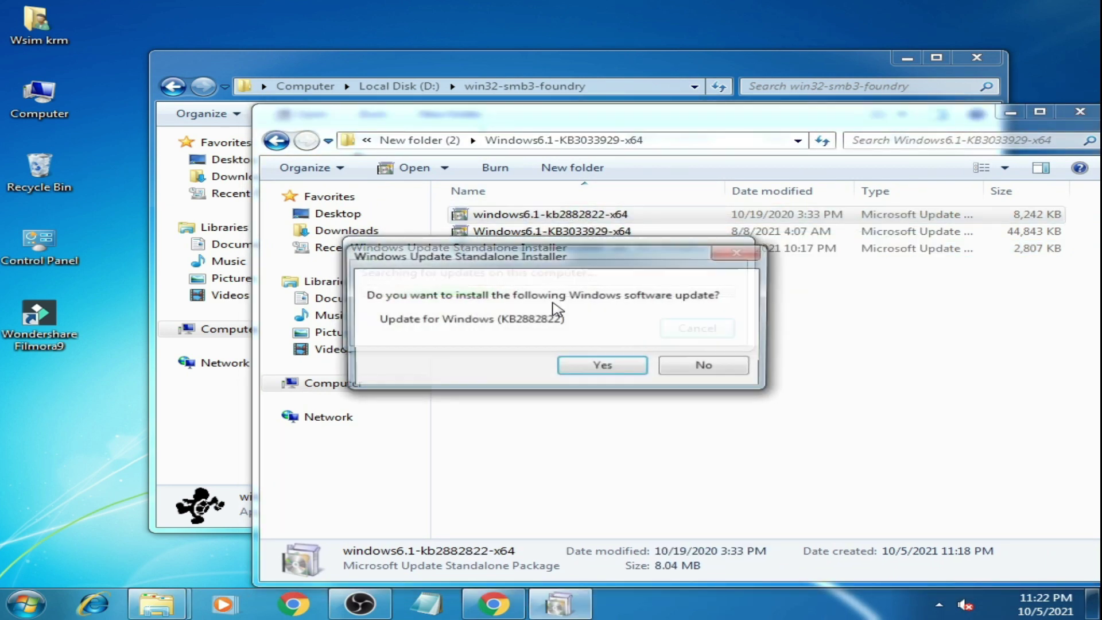
click(588, 368)
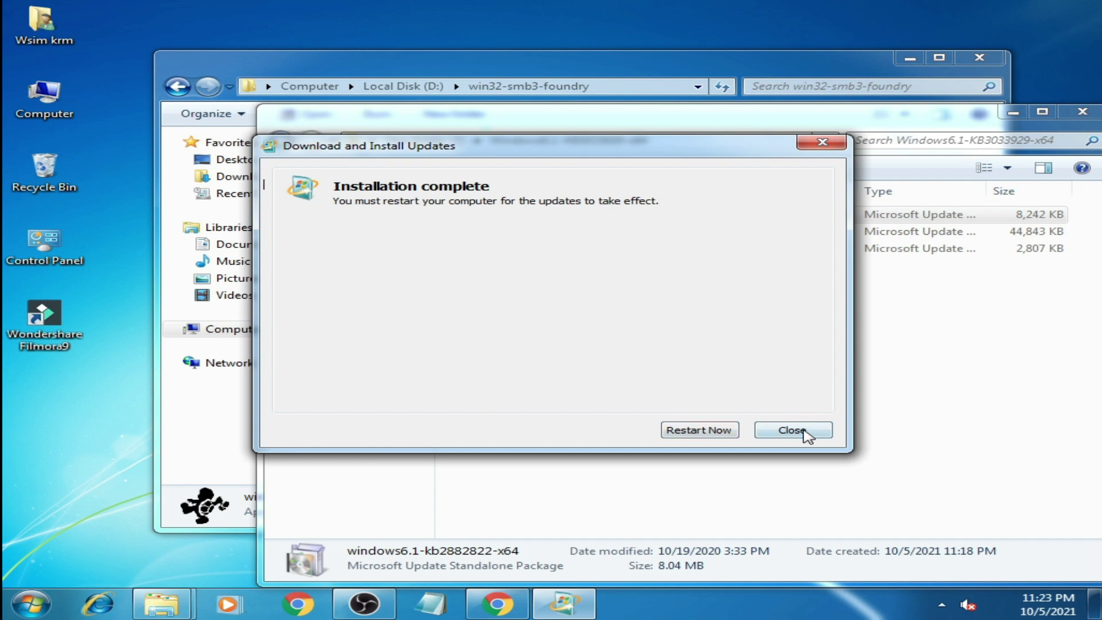
click(800, 432)
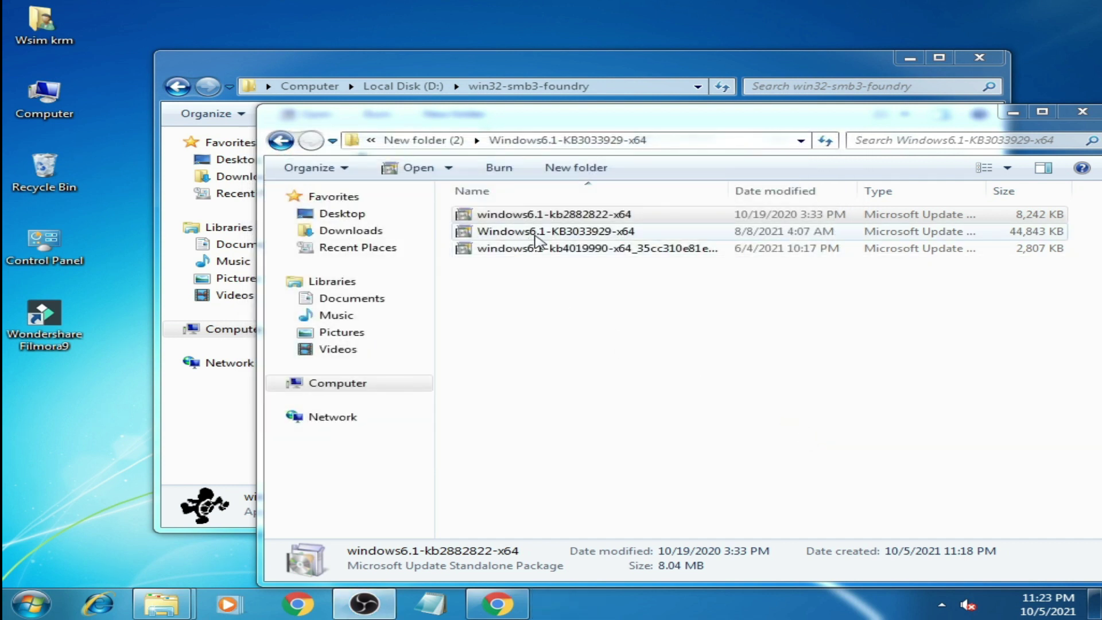
Run Windows6.1-KB3033929-x64, confirm installing KB3033929, and close the completion notice.
click(534, 231)
right_click(535, 231)
click(591, 245)
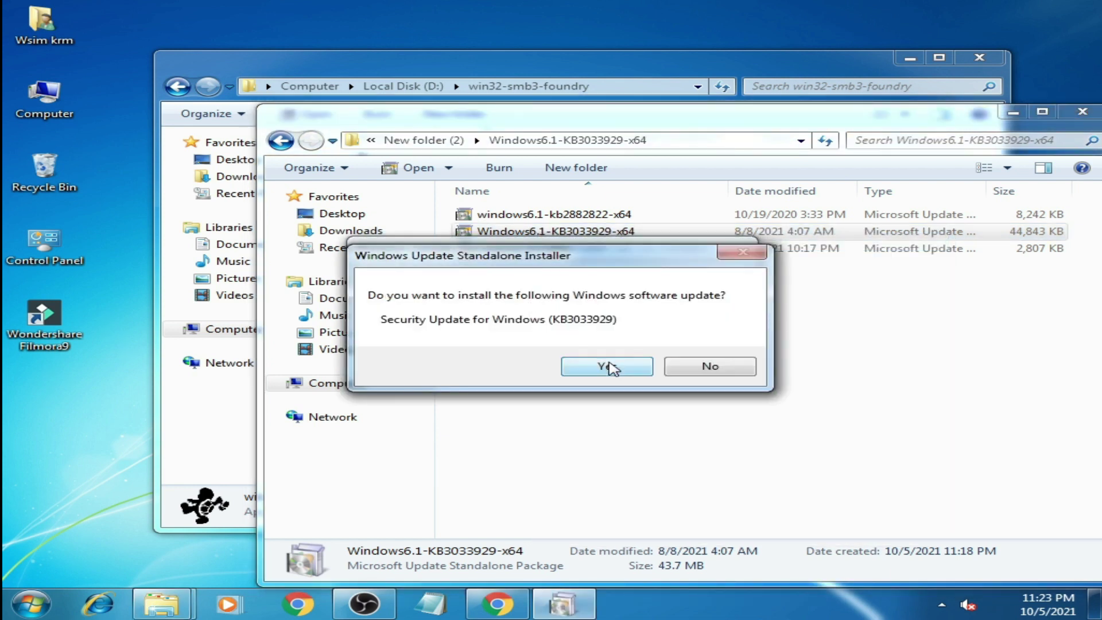
click(608, 368)
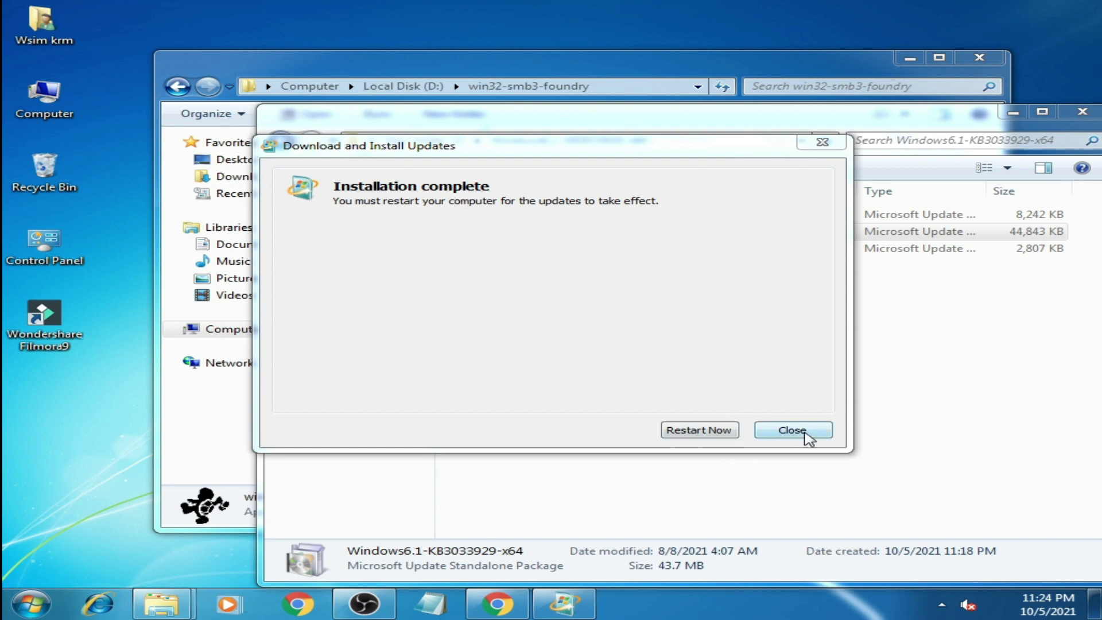
click(793, 430)
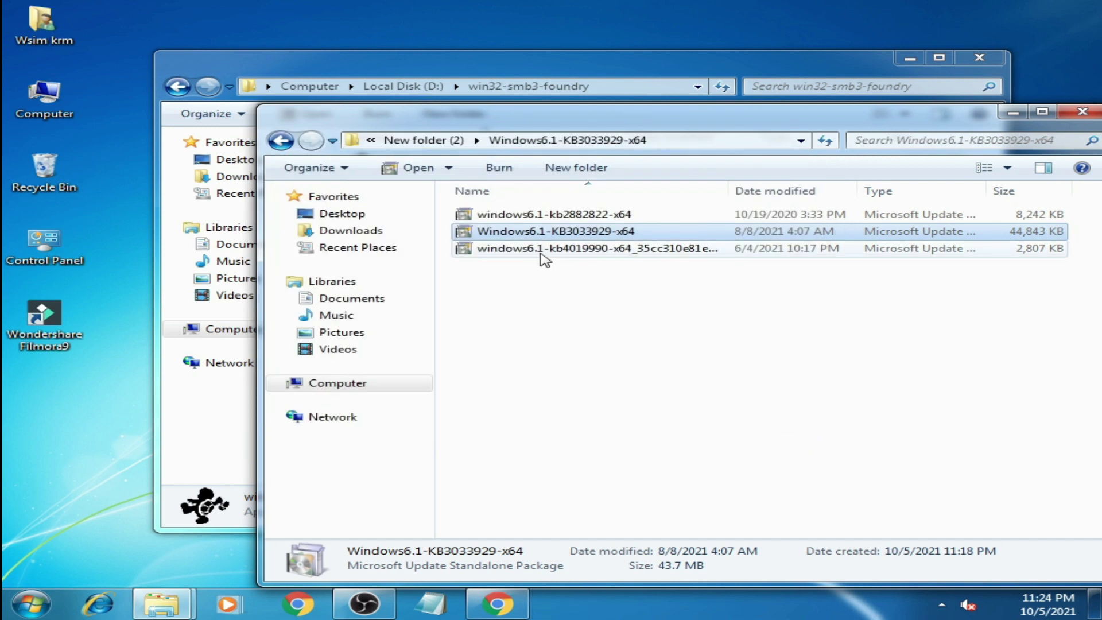
Run the KB4019990 package and confirm installing the update.
click(543, 252)
right_click(544, 252)
click(566, 262)
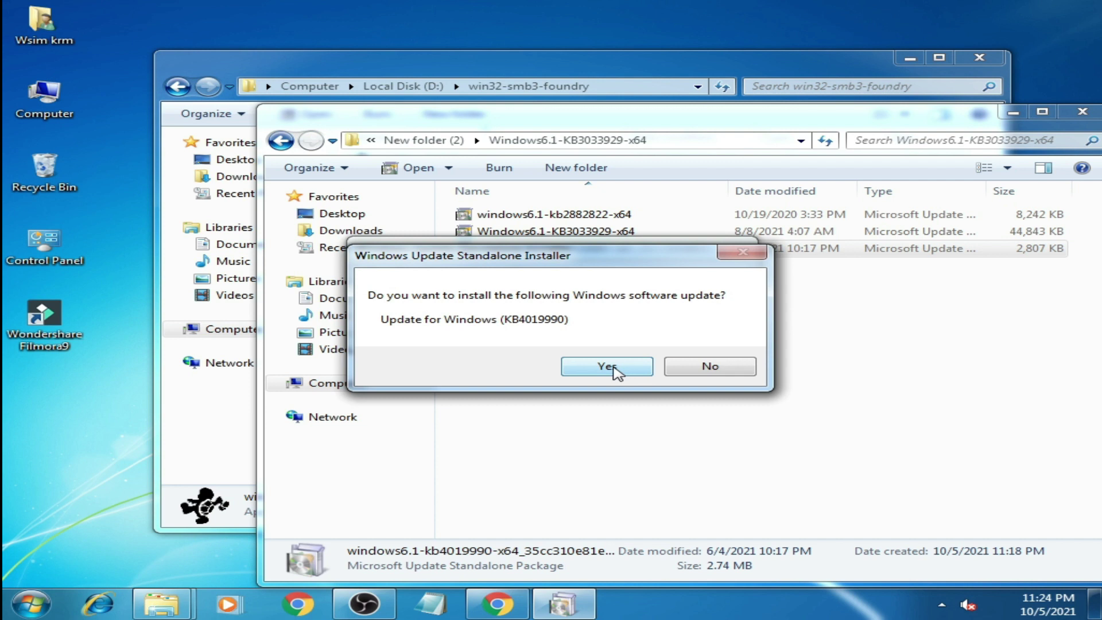
click(615, 371)
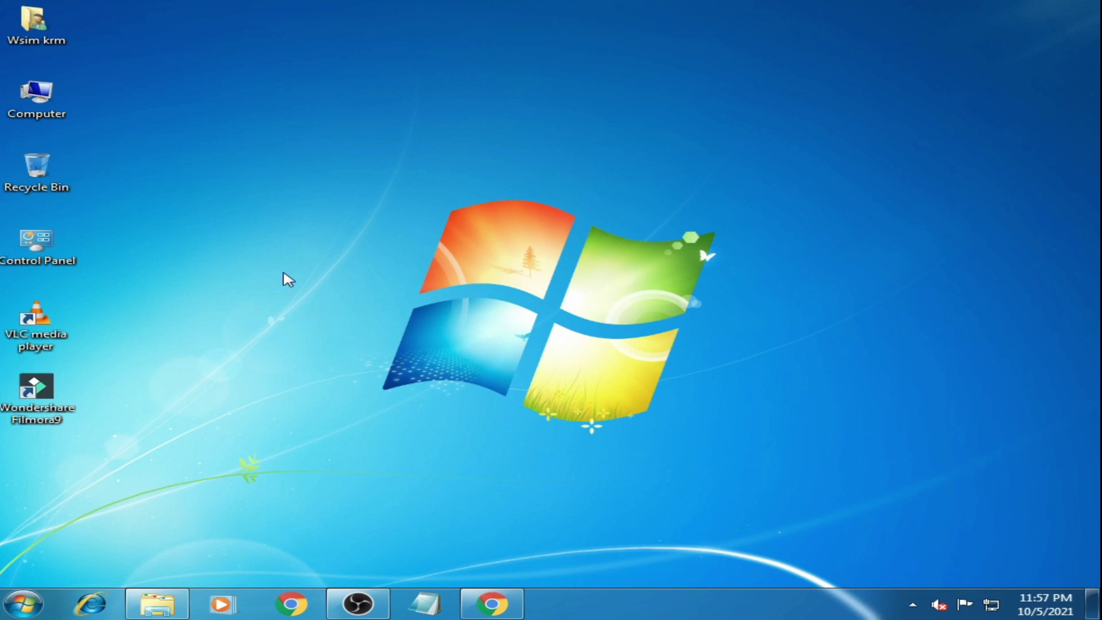
After reboot, review Computer's system properties showing 64-bit Windows 7 Professional SP1, then minimize.
double_click(51, 104)
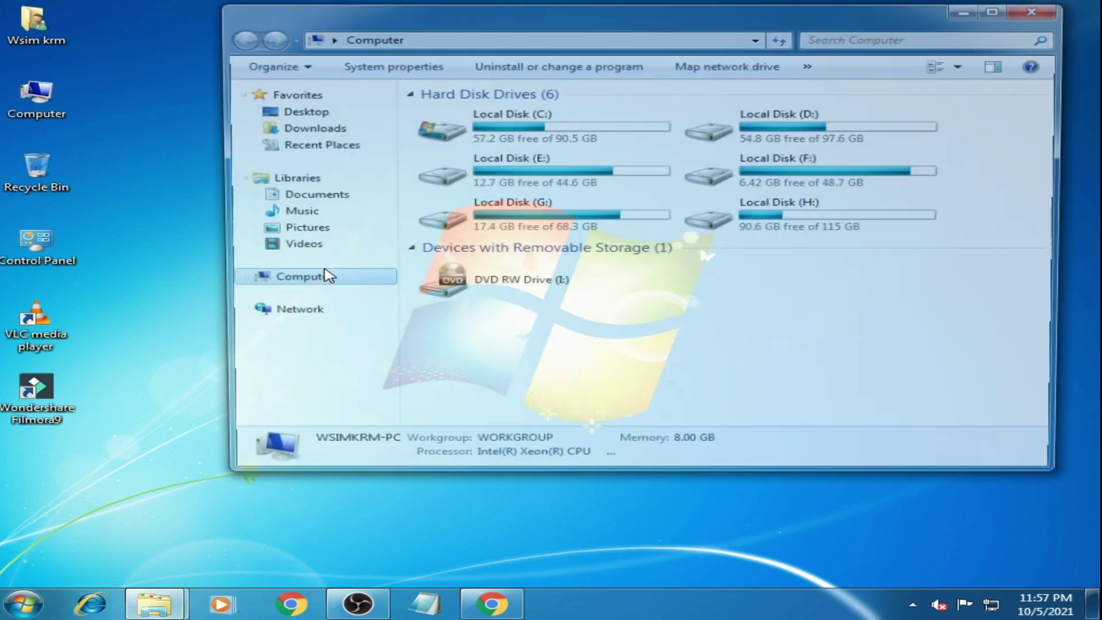
right_click(772, 311)
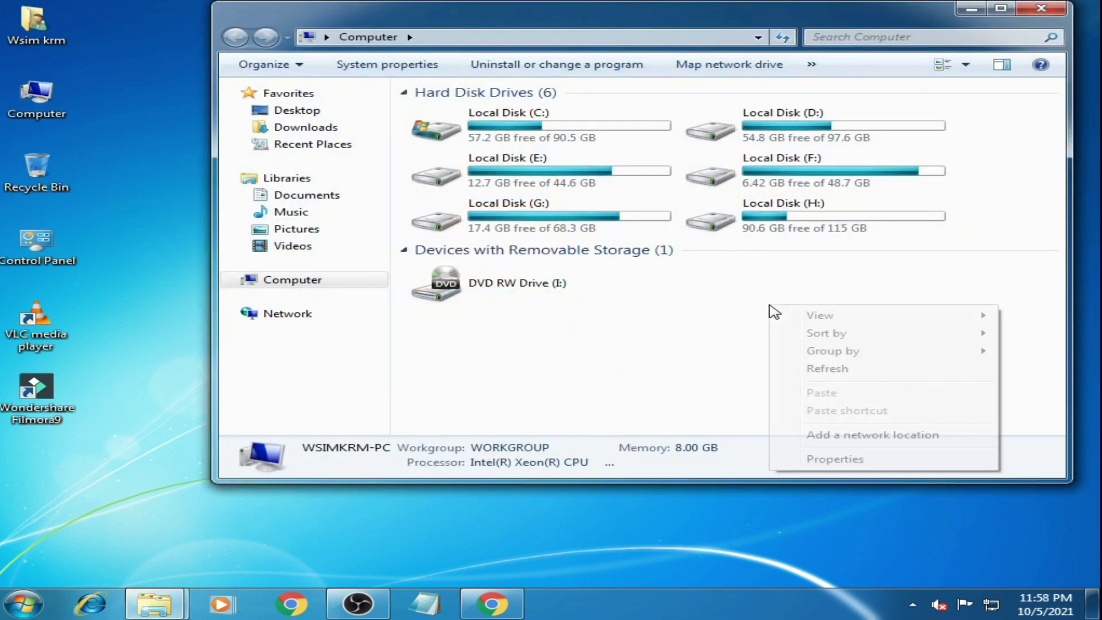
click(827, 458)
drag(517, 76, 557, 85)
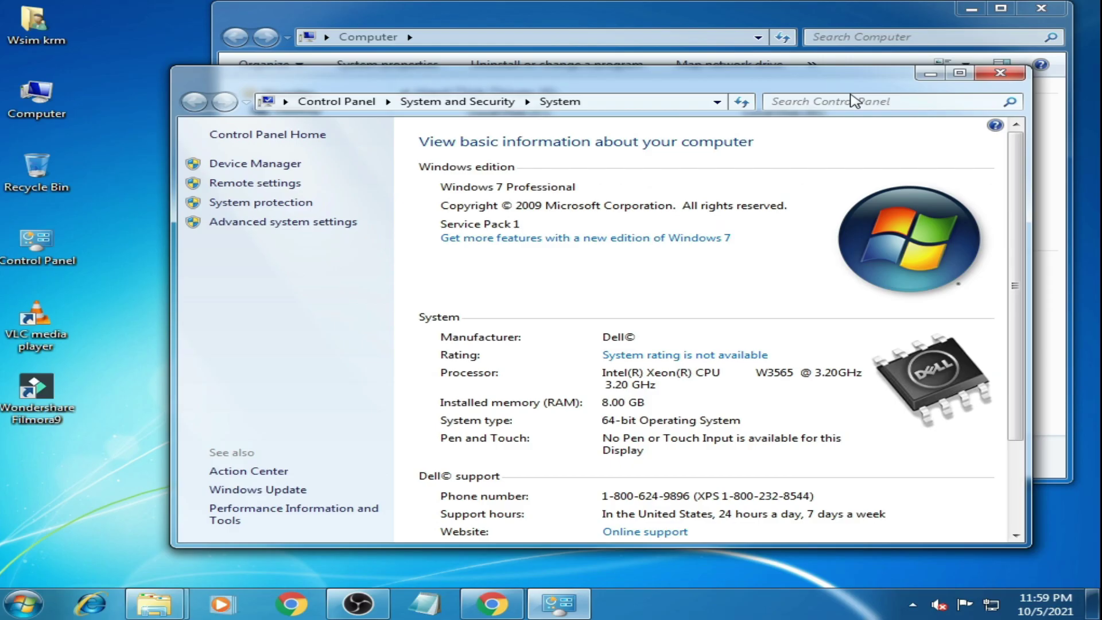
click(935, 76)
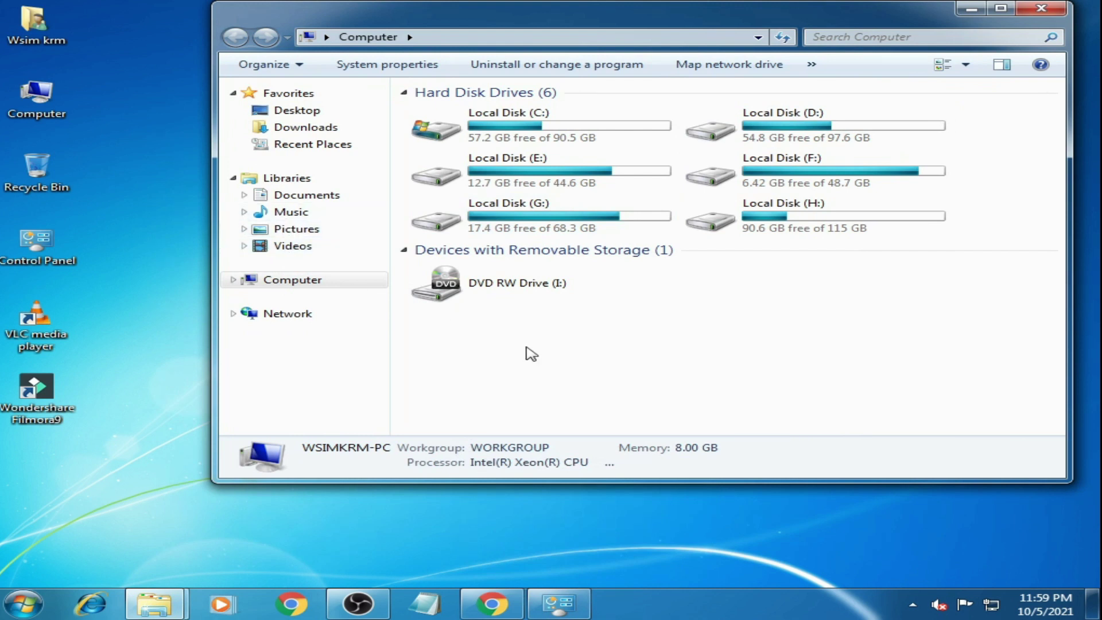
Open Local Disk (F:) to see its files and update packages.
click(792, 181)
double_click(793, 180)
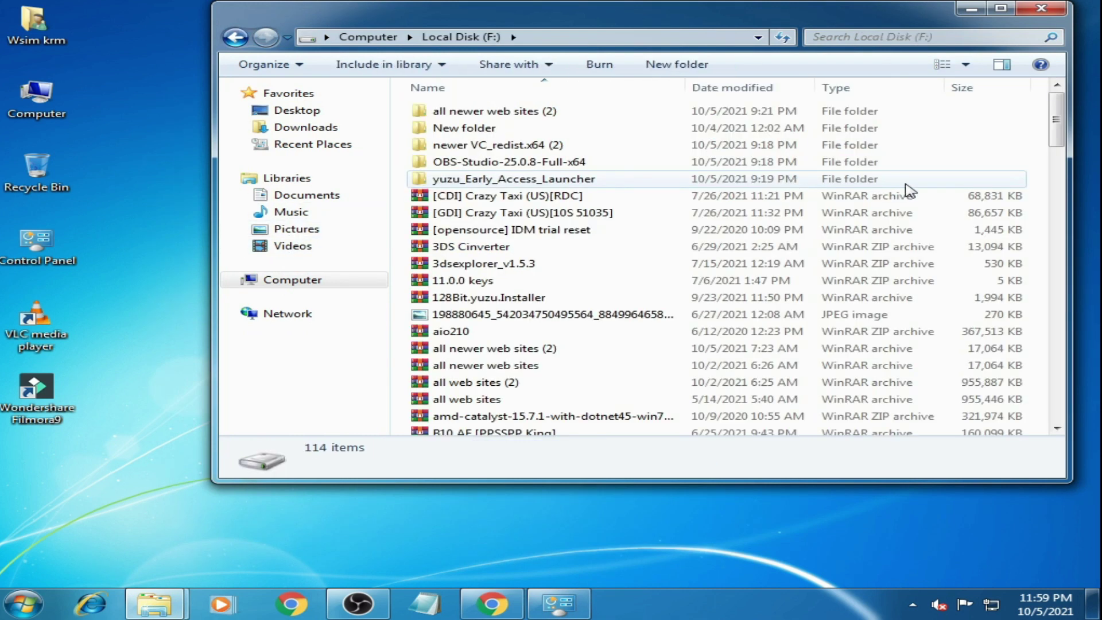
mouse_move(1058, 112)
mouse_down()
mouse_move(1083, 356)
mouse_move(1060, 379)
mouse_up()
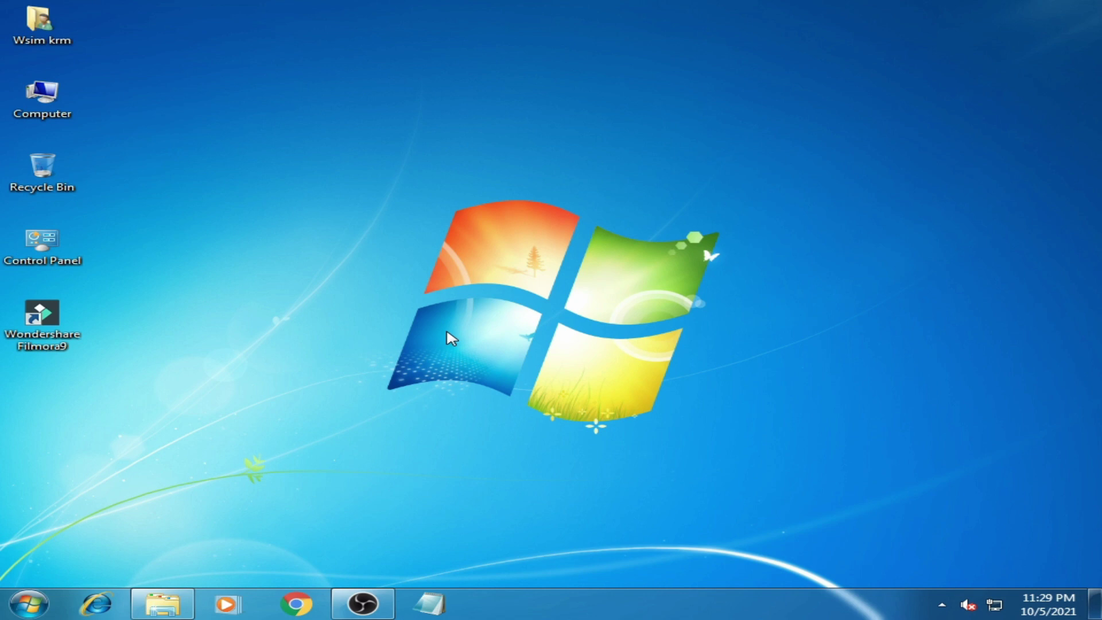
Launch win64-smb3-foundry.exe, cancel the Open ROM prompt, and restore the empty editor window.
click(162, 603)
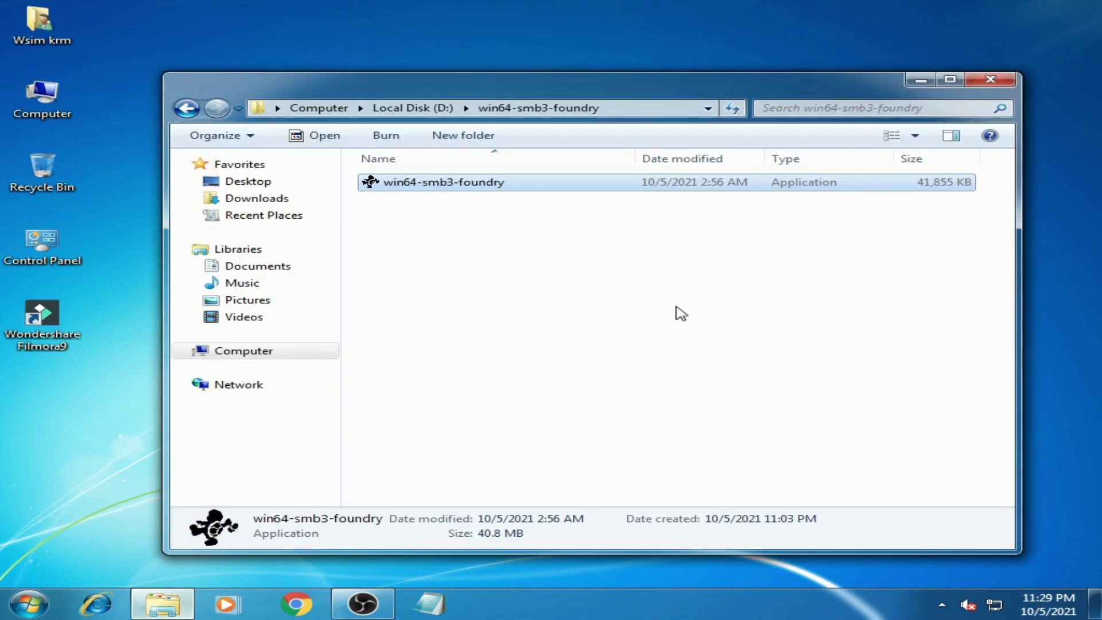
double_click(433, 188)
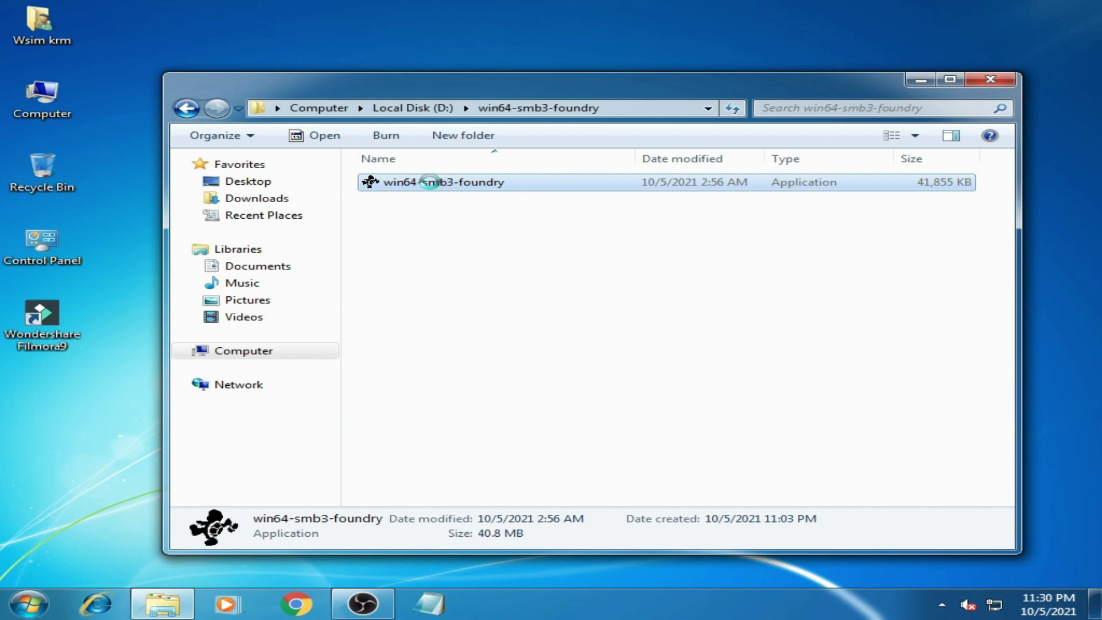
right_click(420, 176)
click(484, 193)
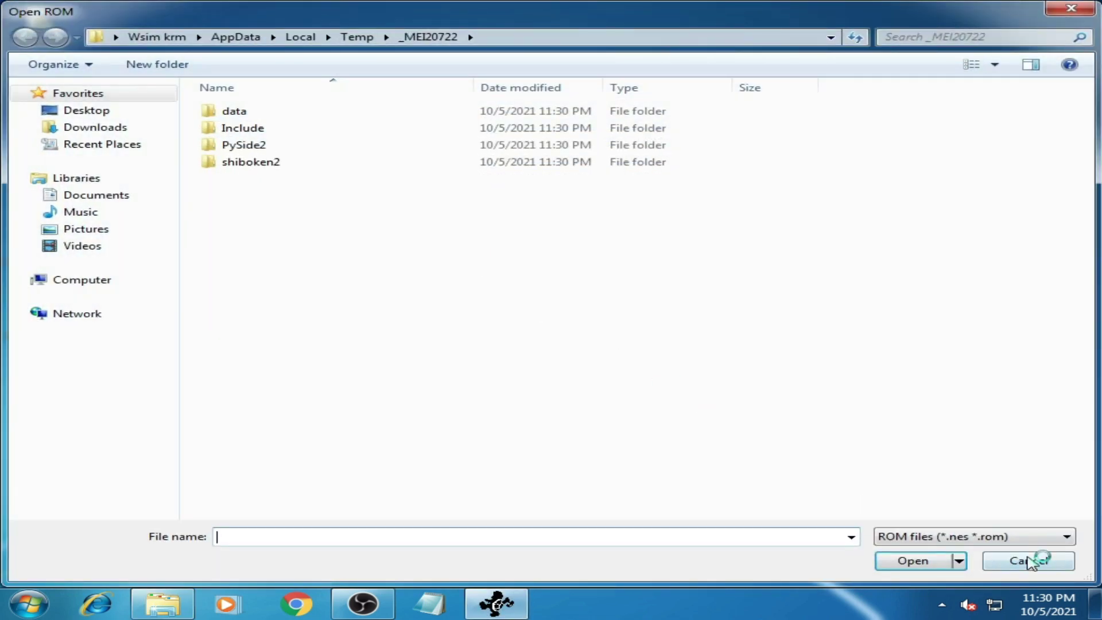
click(1027, 559)
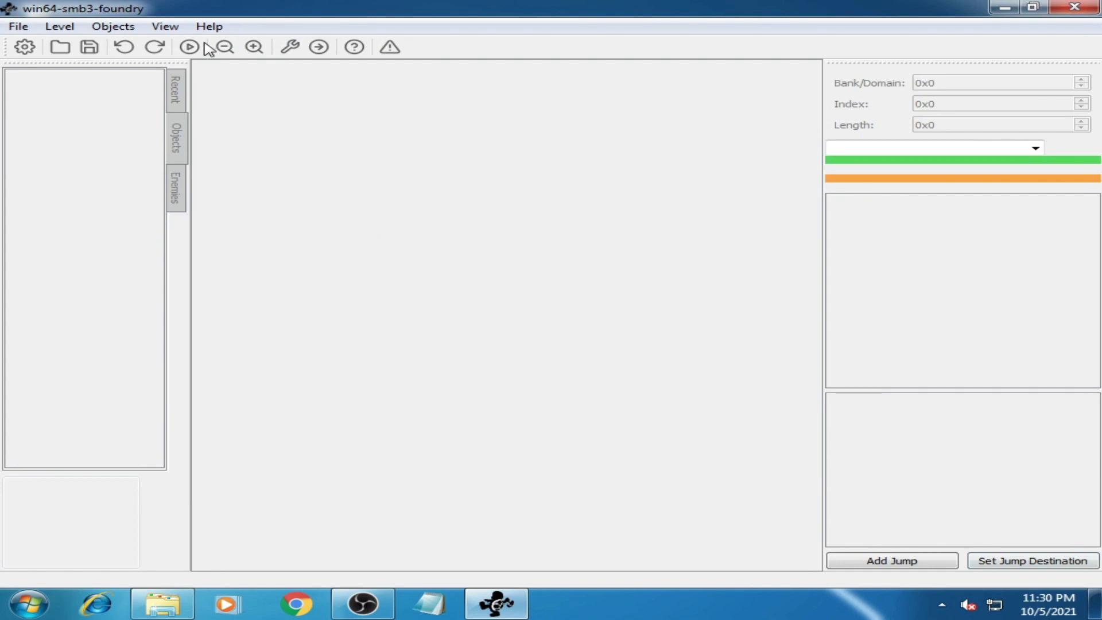
mouse_move(238, 17)
mouse_down()
mouse_move(275, 130)
mouse_move(739, 198)
mouse_up()
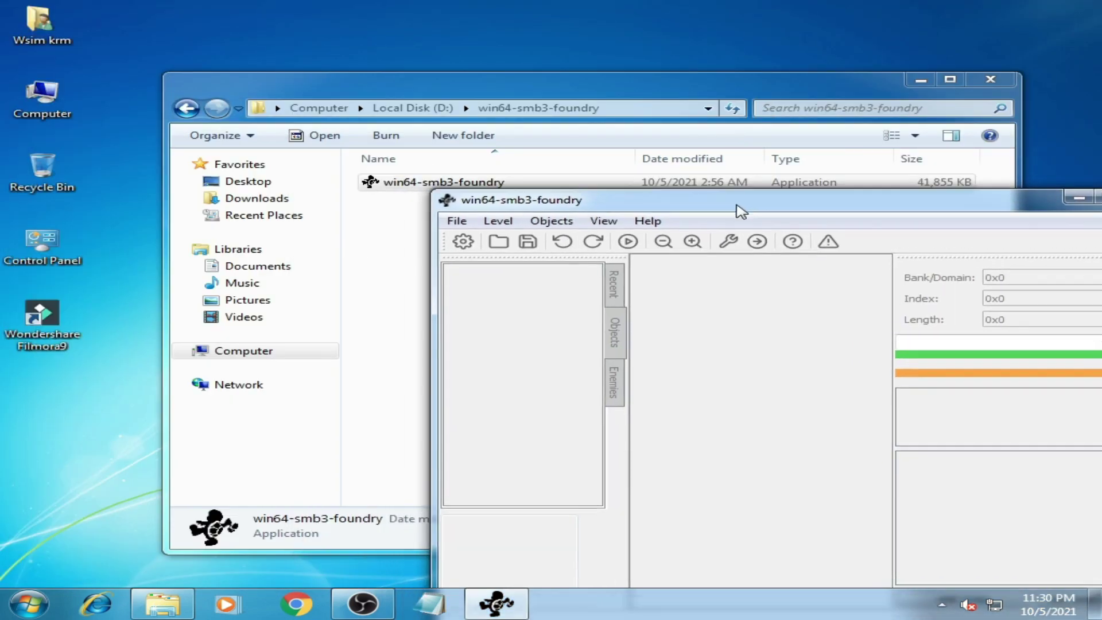
Go back to Local Disk (D:), enter the win32-smb3-foundry folder and launch its exe.
click(187, 108)
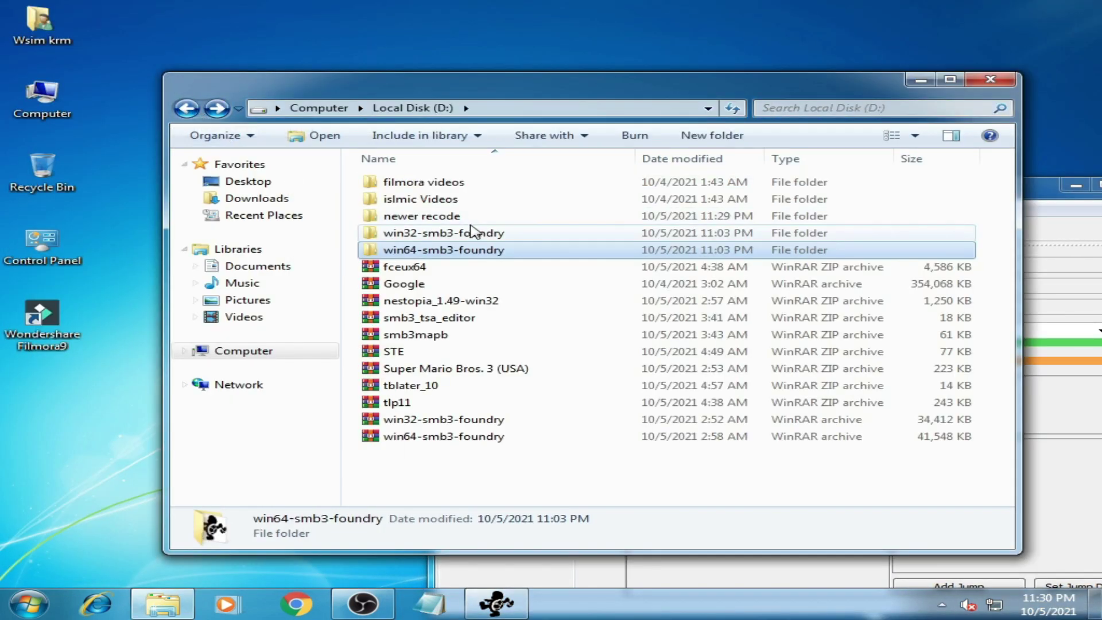
click(420, 238)
double_click(420, 242)
right_click(403, 185)
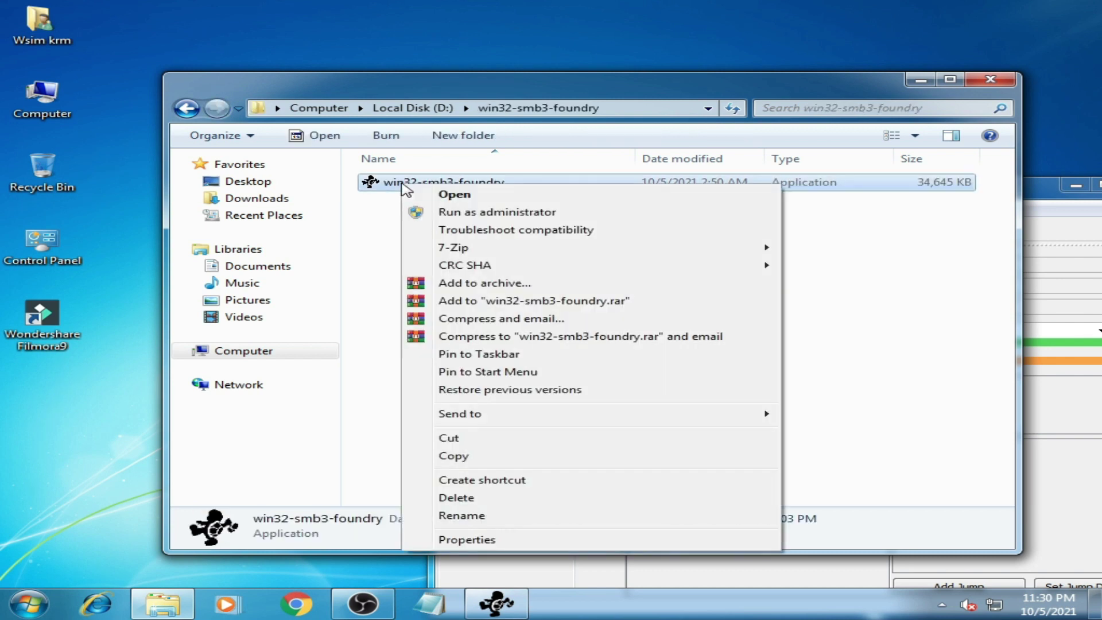
click(435, 197)
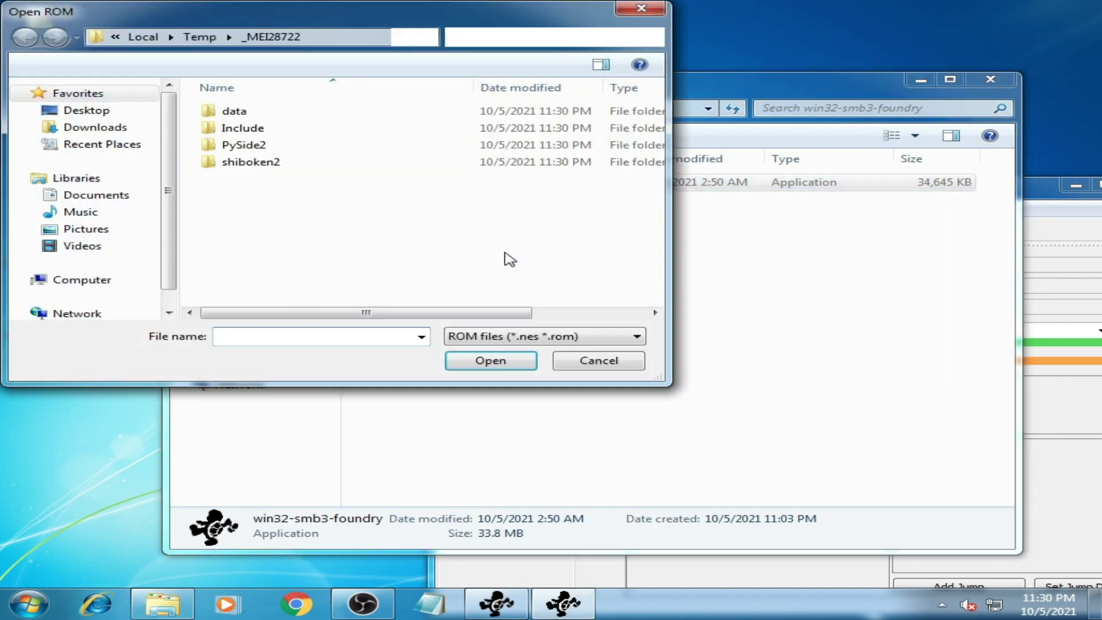
Cancel the Open ROM prompt, restore the 32-bit editor window and move it higher on screen.
click(583, 365)
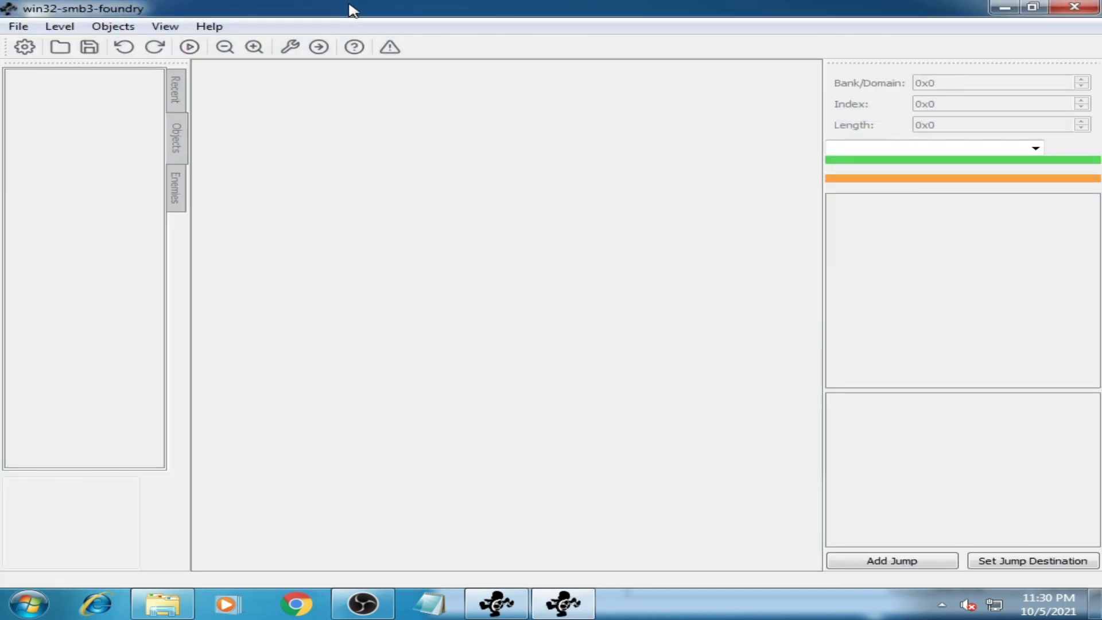
mouse_move(351, 10)
mouse_down()
mouse_move(586, 231)
mouse_move(569, 243)
mouse_move(585, 240)
mouse_up()
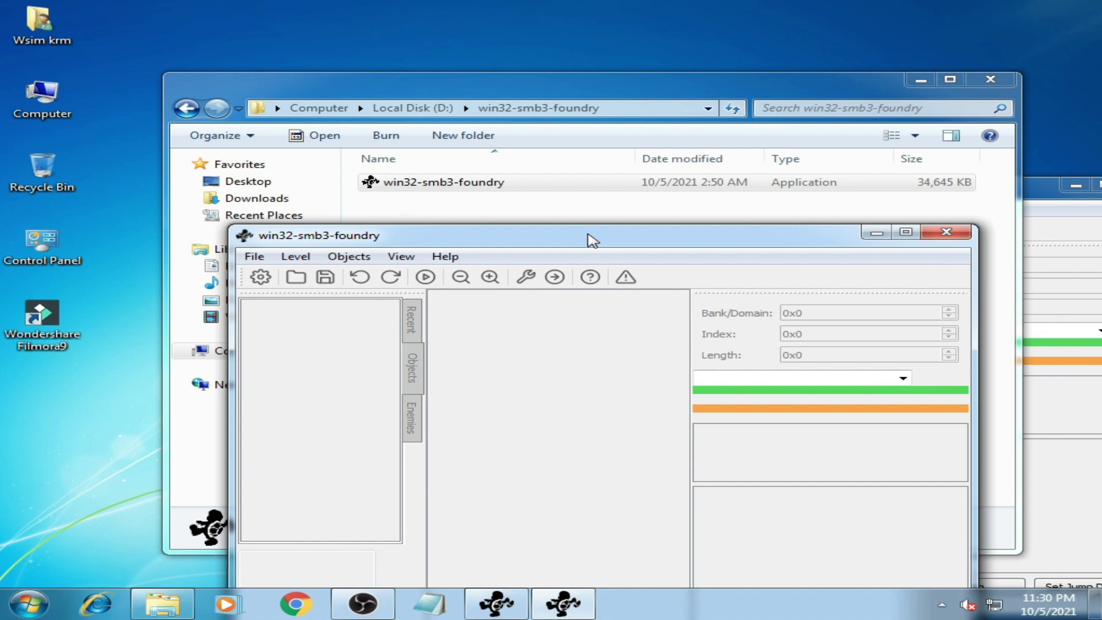
drag(590, 241, 586, 141)
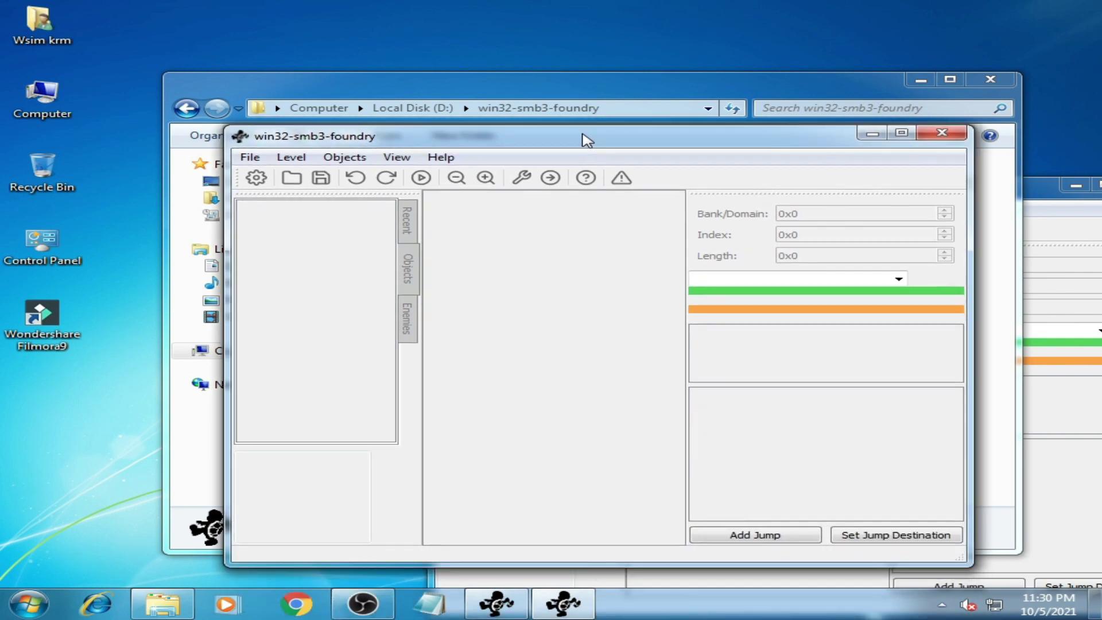